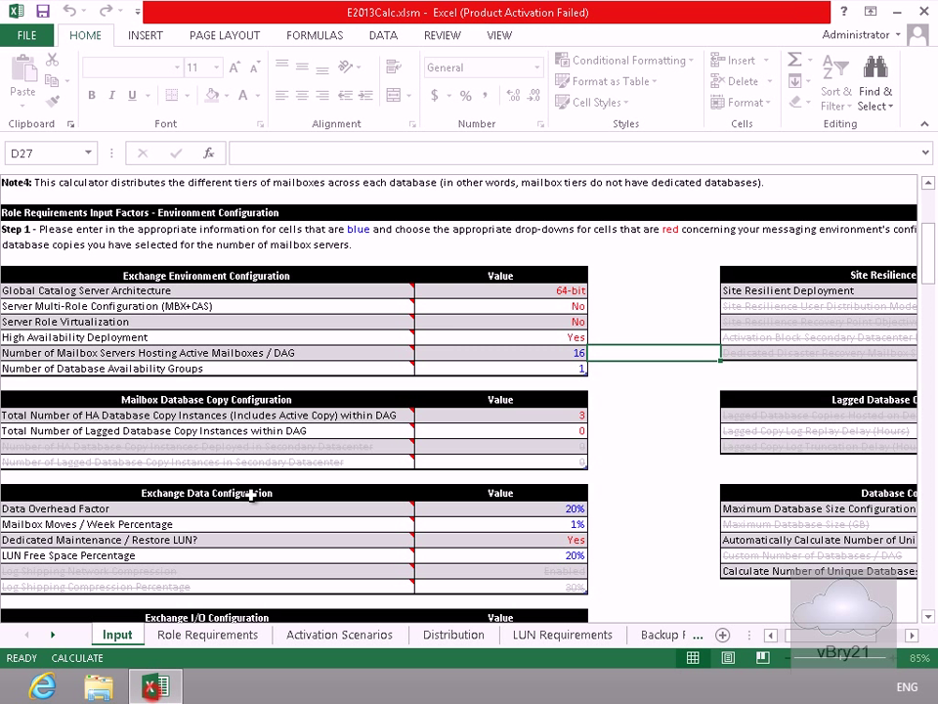
- Set Server Multi-Role Configuration and Server Role Virtualization both to Yes
mouse_move(253, 439)
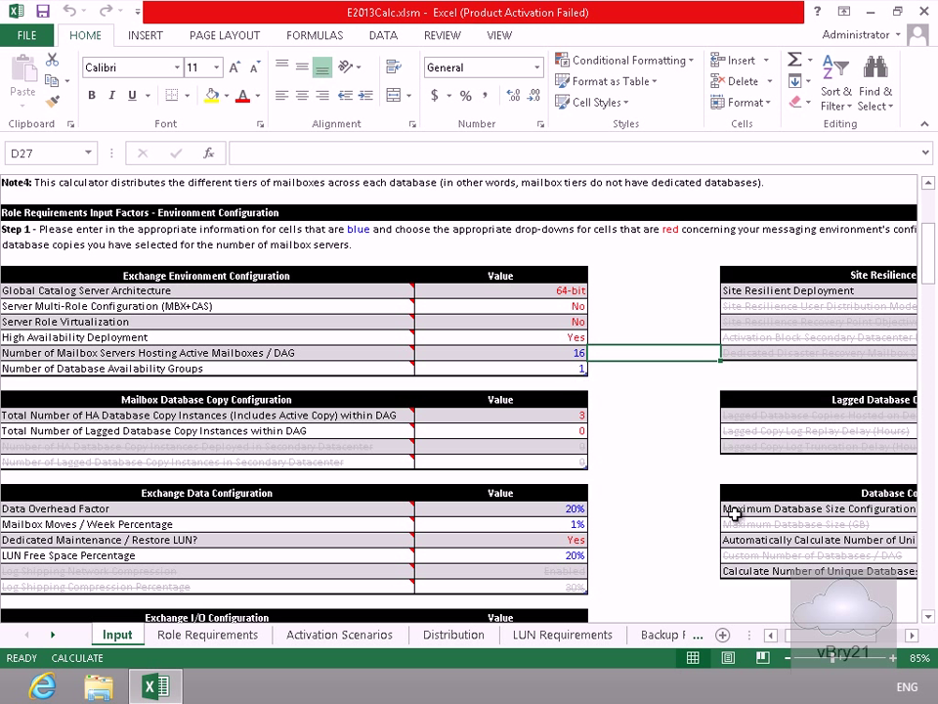
click(583, 305)
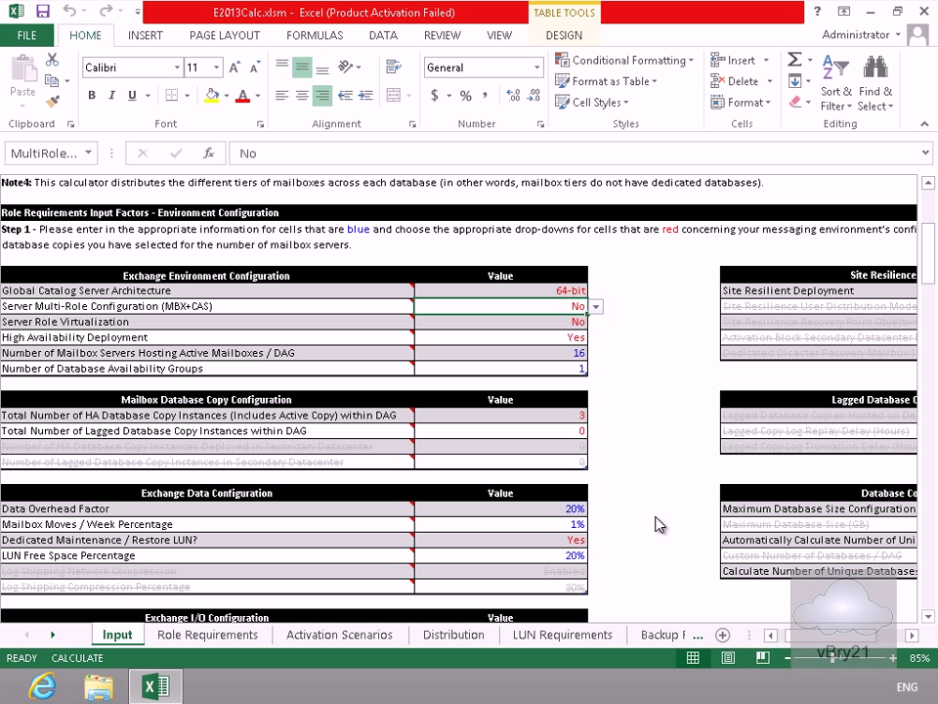
click(597, 307)
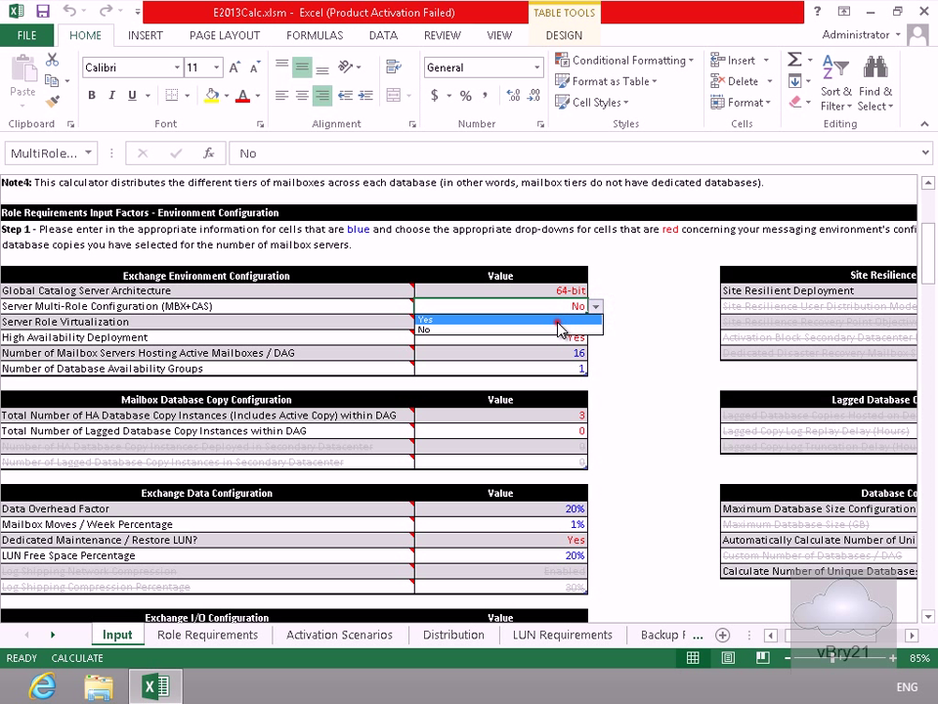
click(557, 318)
click(570, 320)
click(596, 323)
click(549, 335)
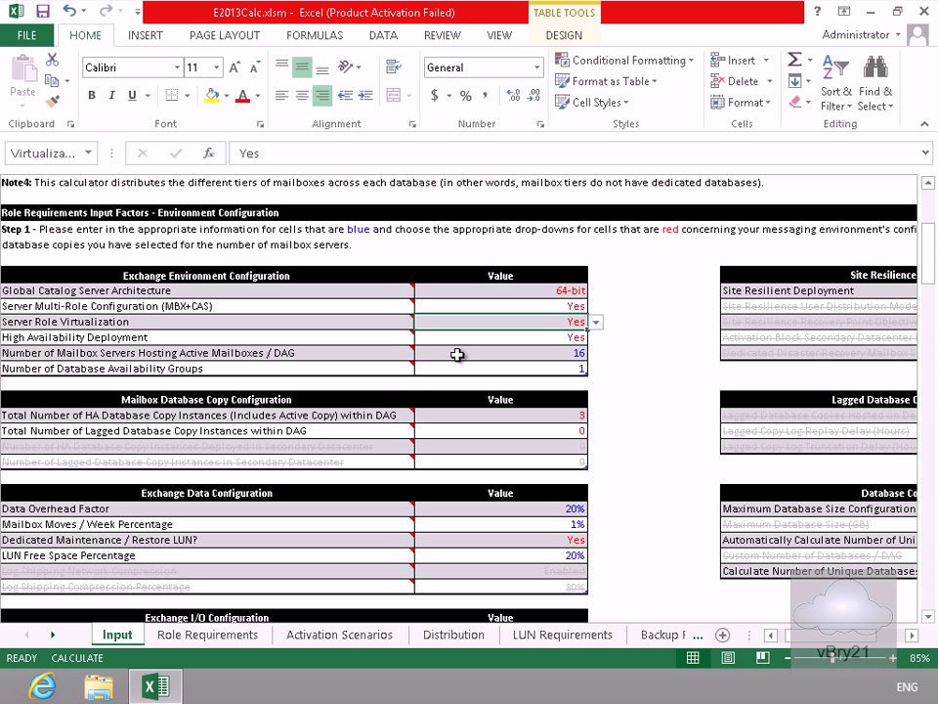
- Enter 4 mailbox servers per DAG and 2 for the number of DAGs
click(543, 354)
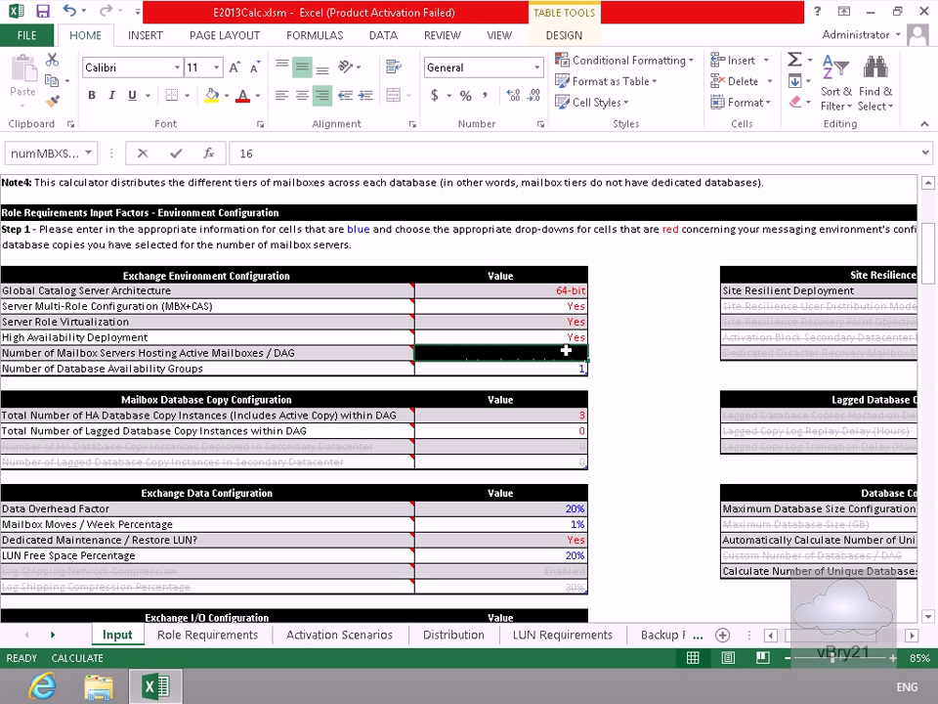
text(4)
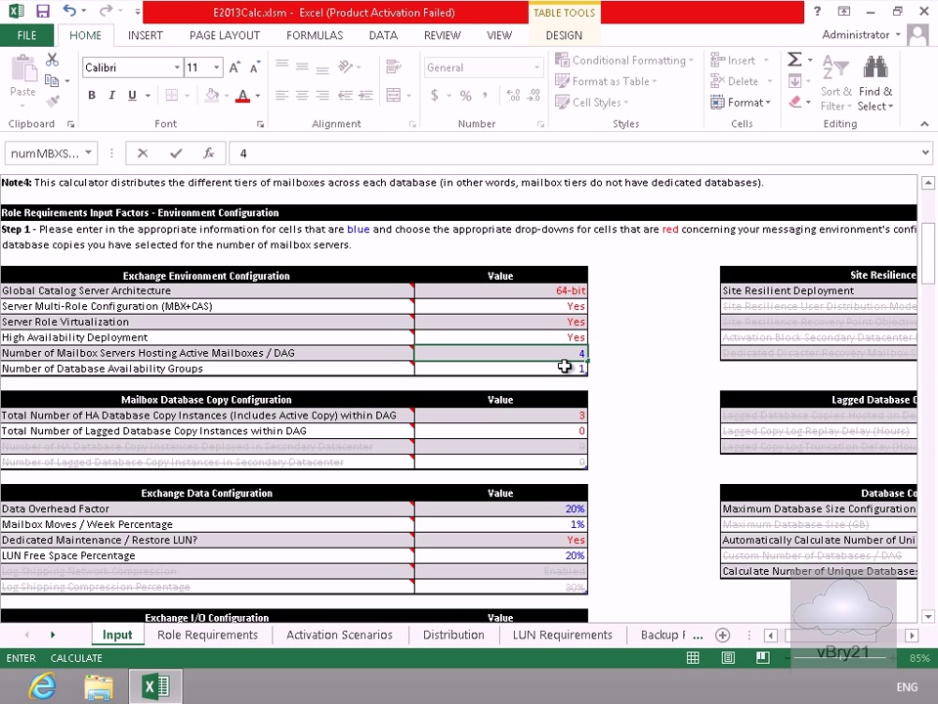
click(564, 367)
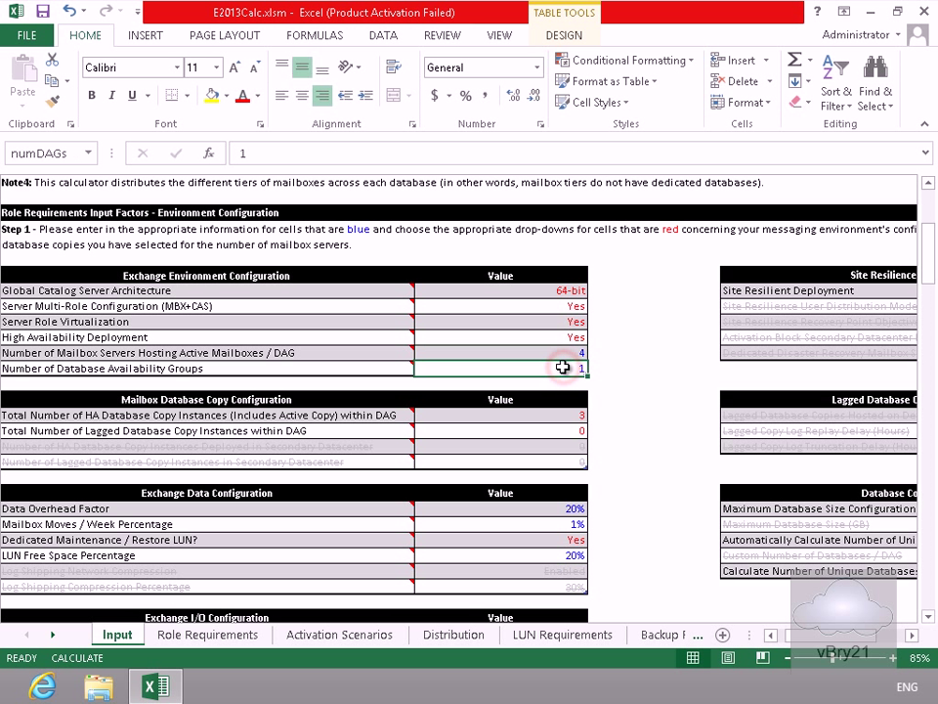
text(2)
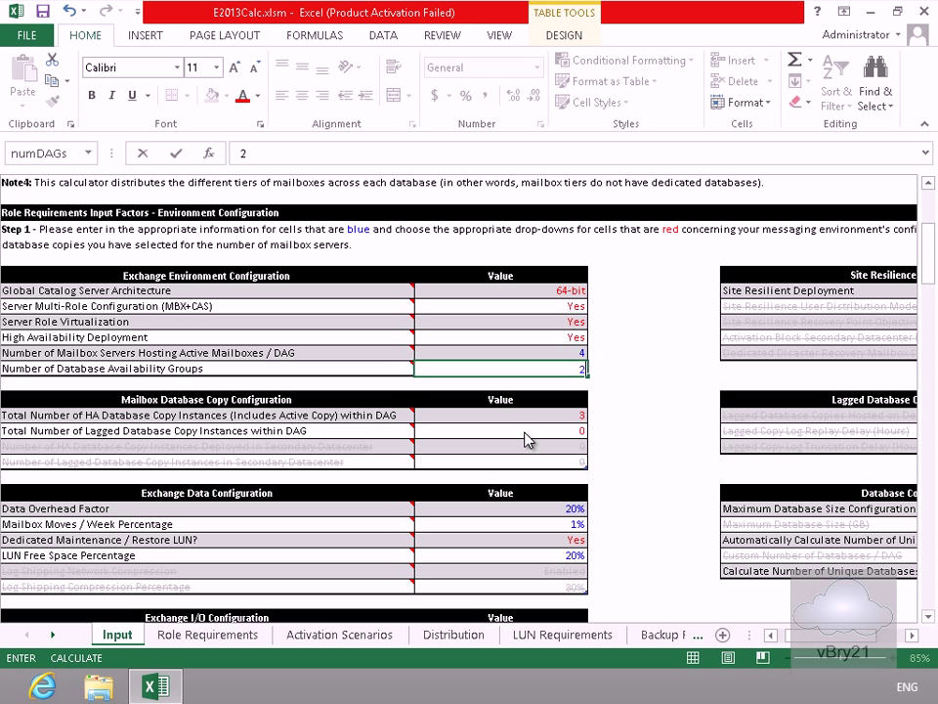
- Set lagged database copy instances to 1 and LUN Free Space Percentage to 15
click(570, 431)
click(595, 431)
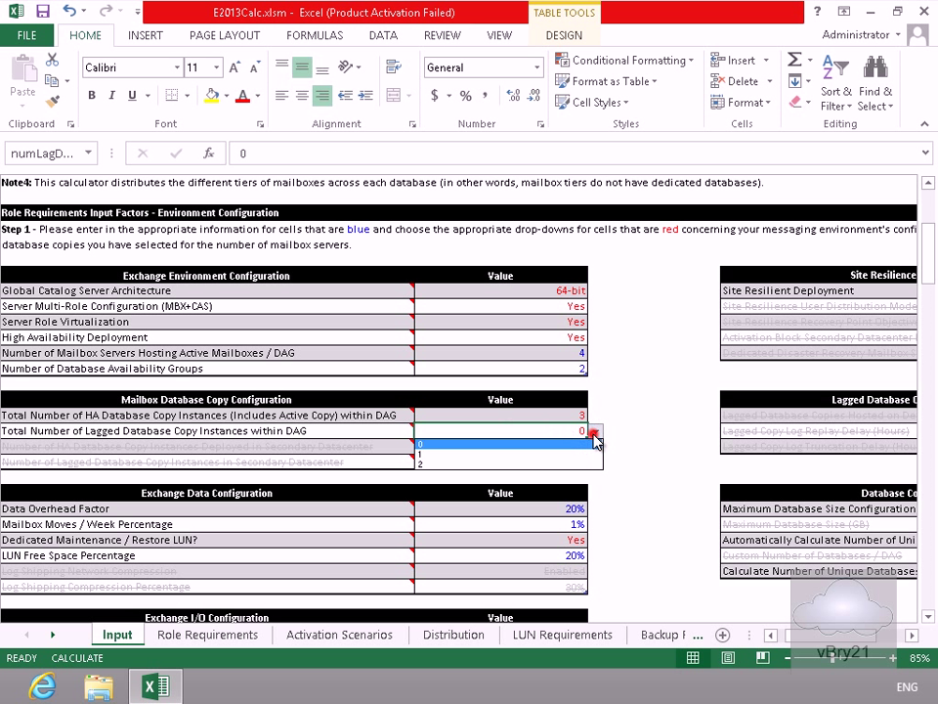
click(564, 454)
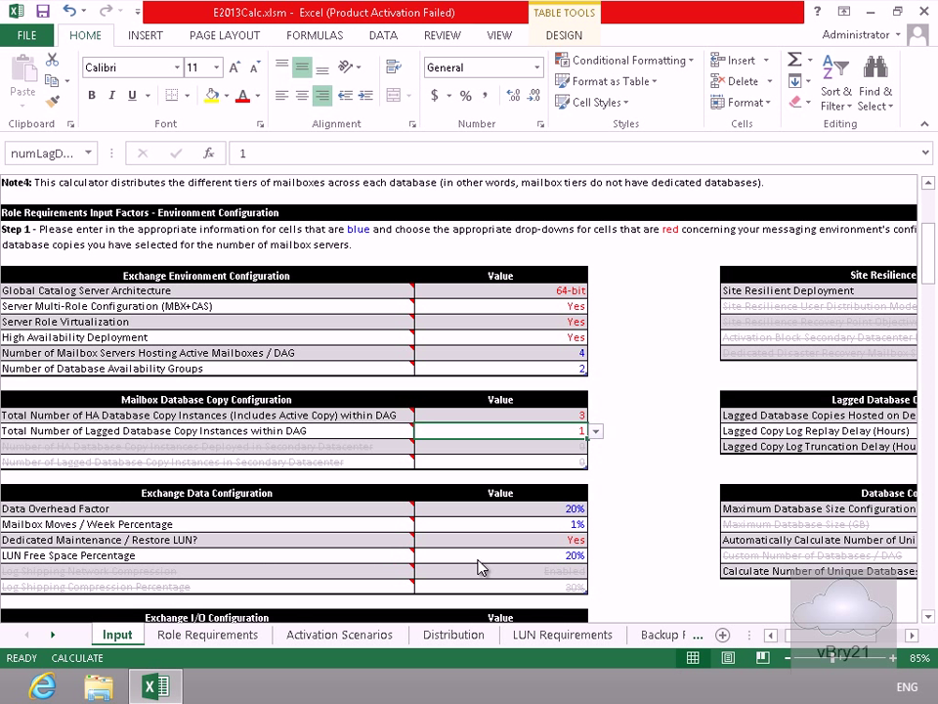
click(518, 555)
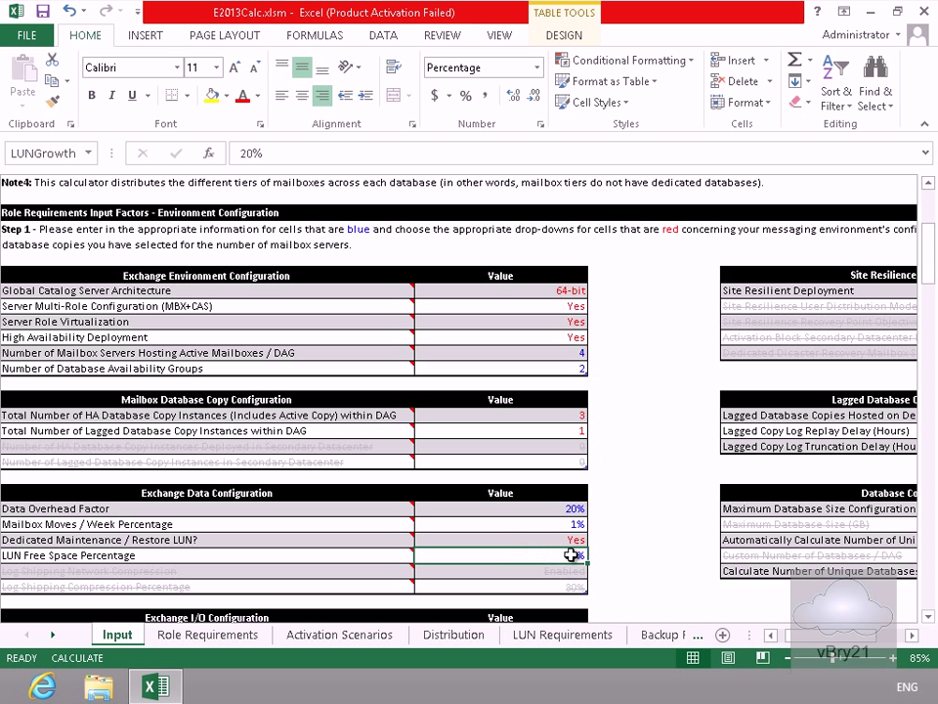
text(15)
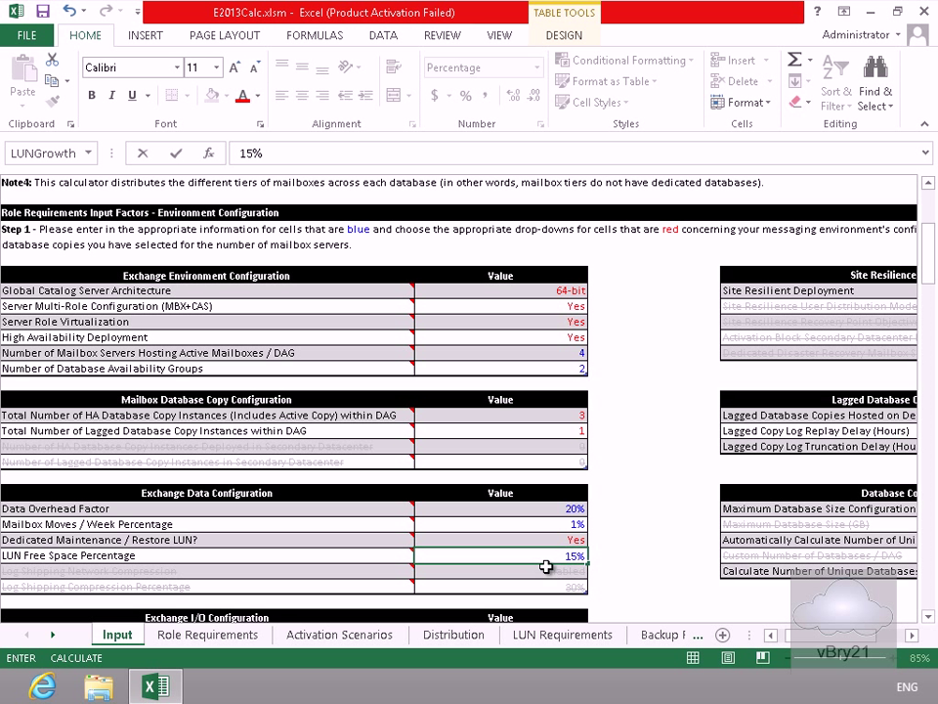
- Enter 500 Tier-1 total mailboxes with 5% projected growth
click(928, 616)
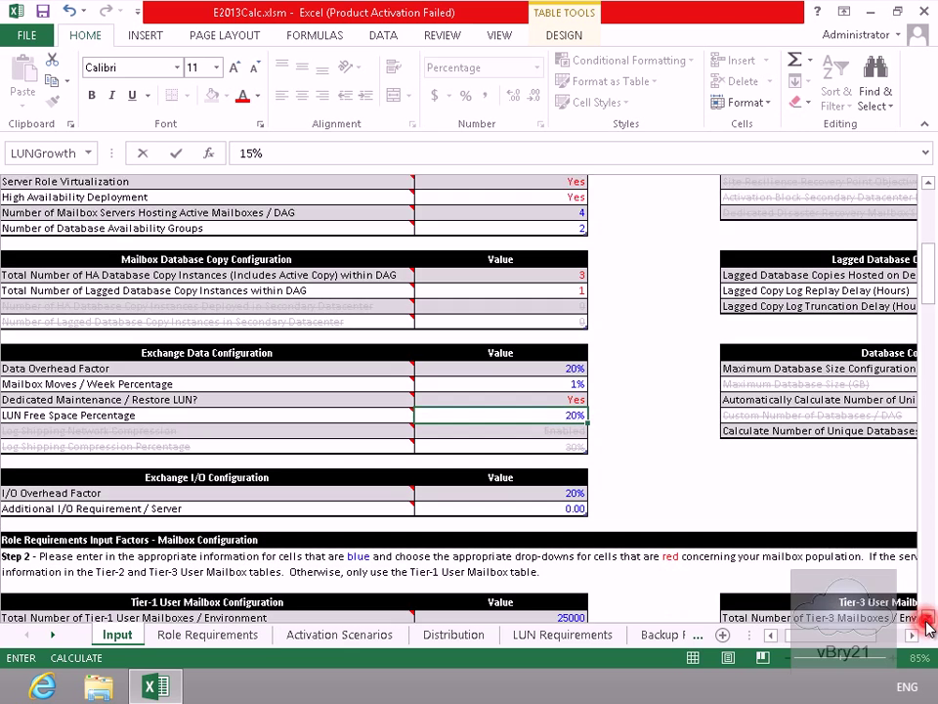
click(928, 617)
click(928, 616)
click(927, 616)
click(927, 617)
click(928, 620)
click(928, 619)
click(928, 619)
click(928, 619)
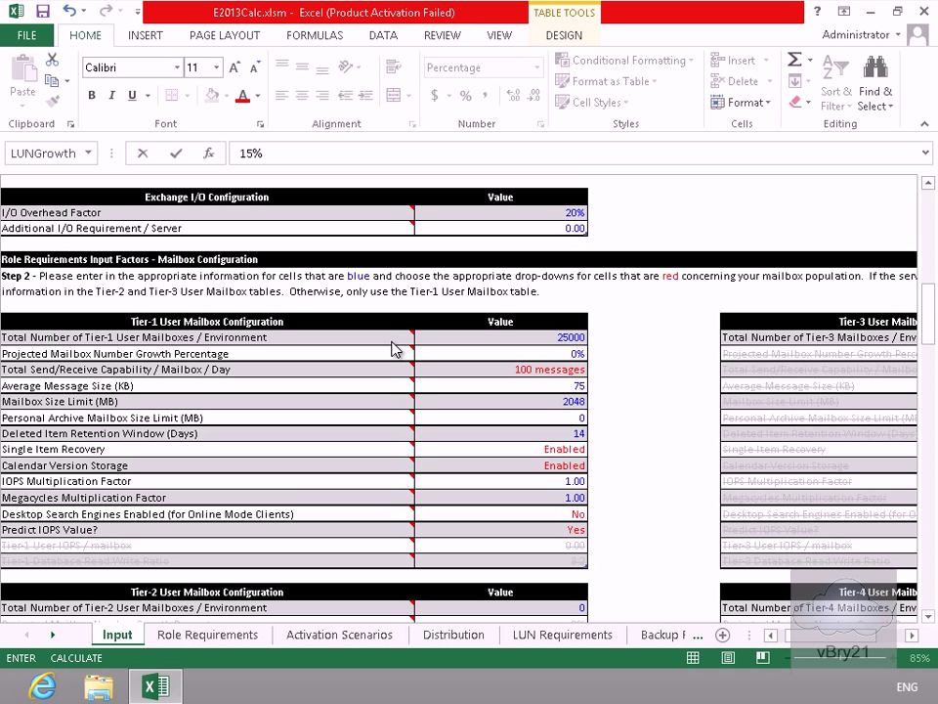
click(543, 337)
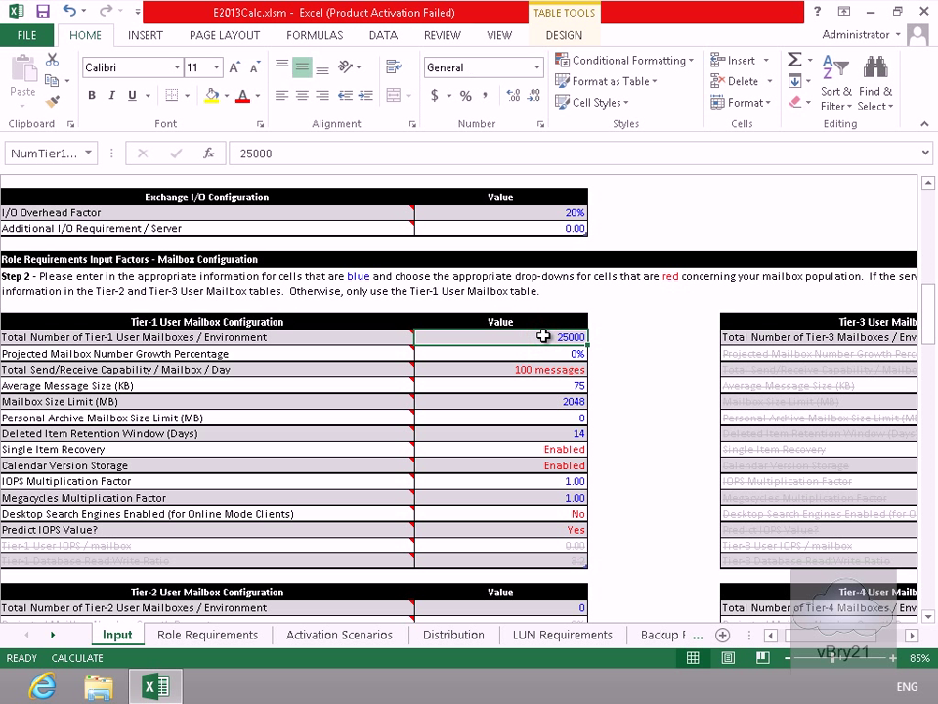
text(500)
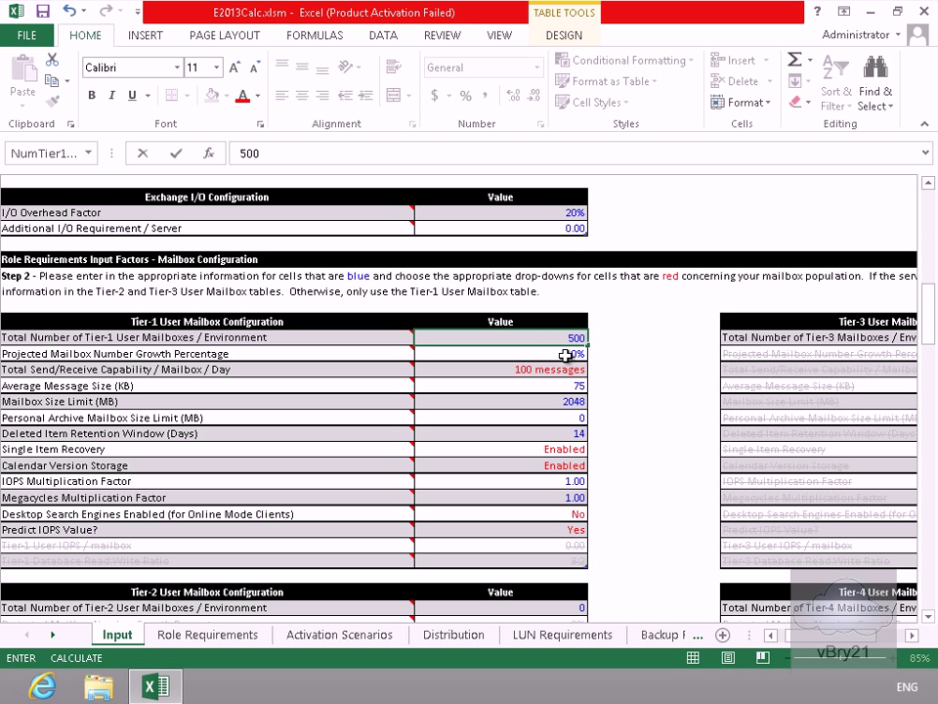
click(565, 355)
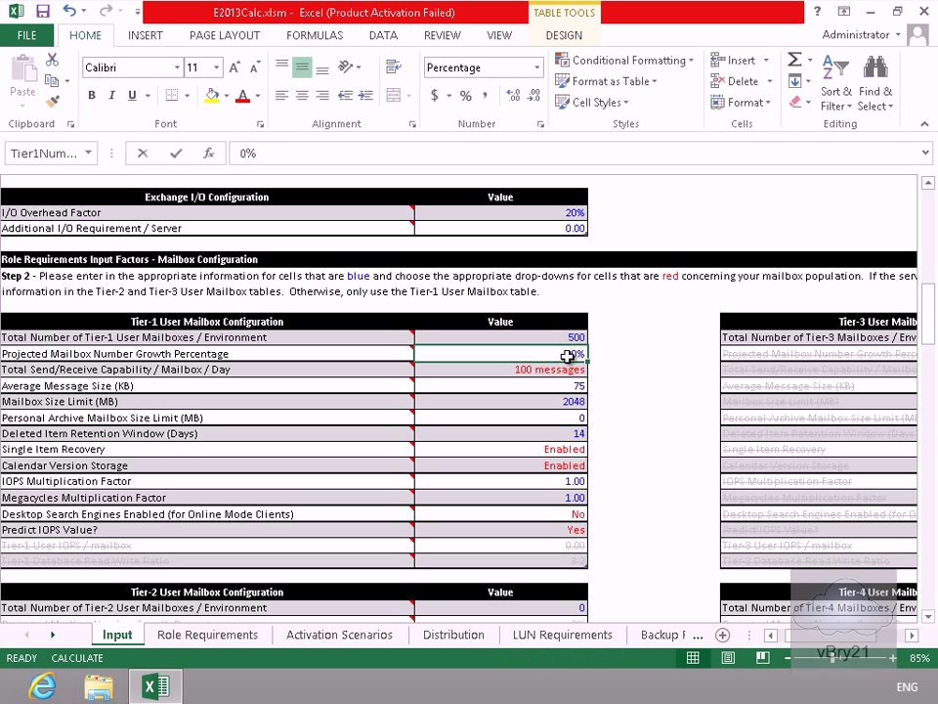
text(5)
- Set send/receive capability to 50 messages per day and average message size to 50
click(562, 372)
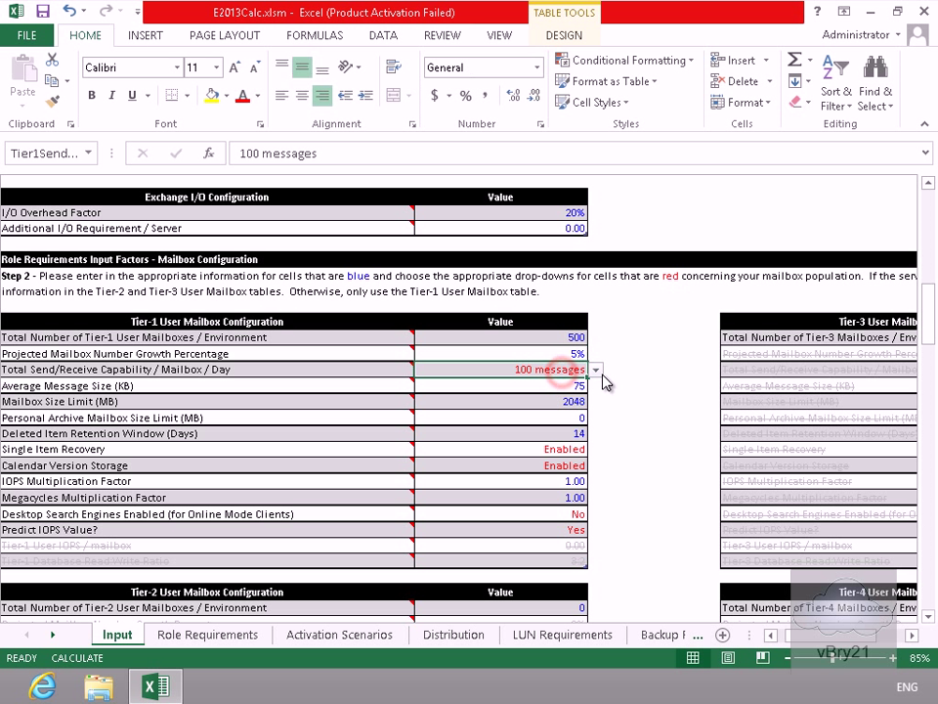
click(596, 371)
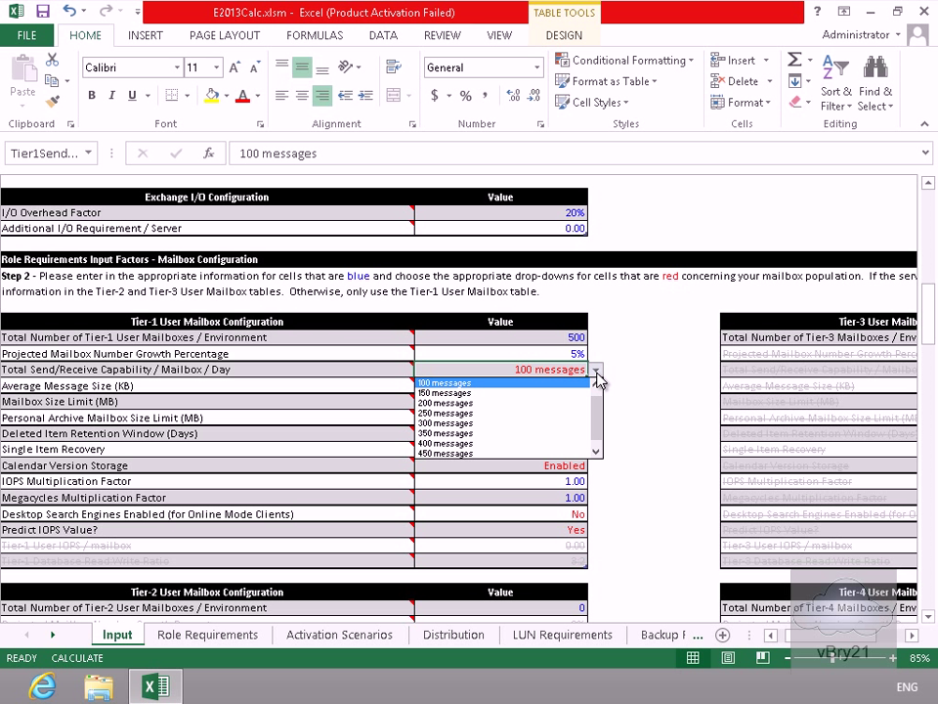
click(596, 383)
click(540, 382)
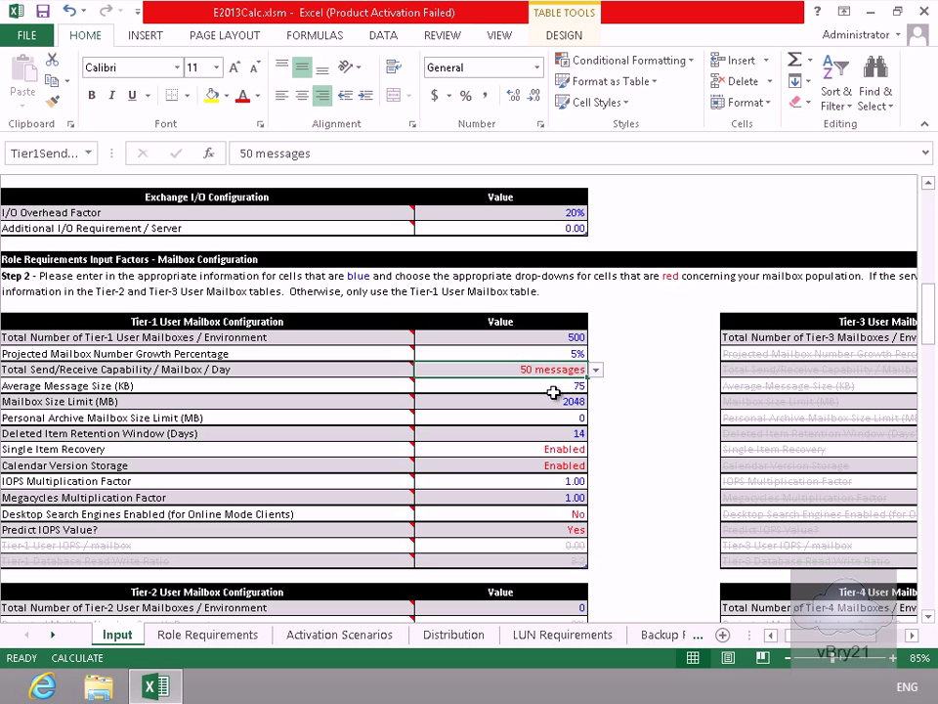
click(557, 388)
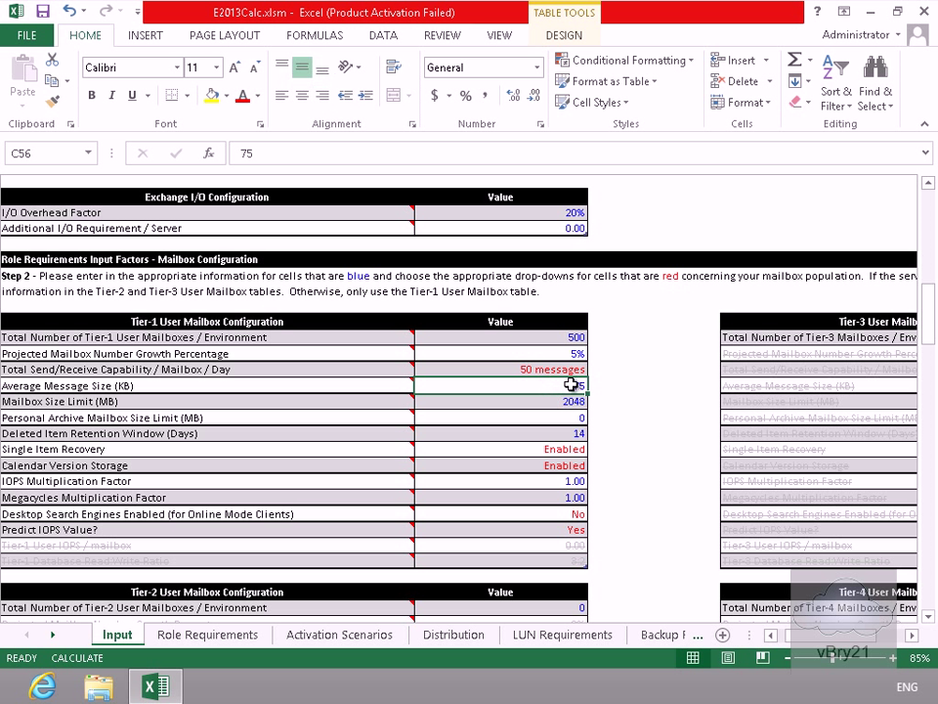
text(50)
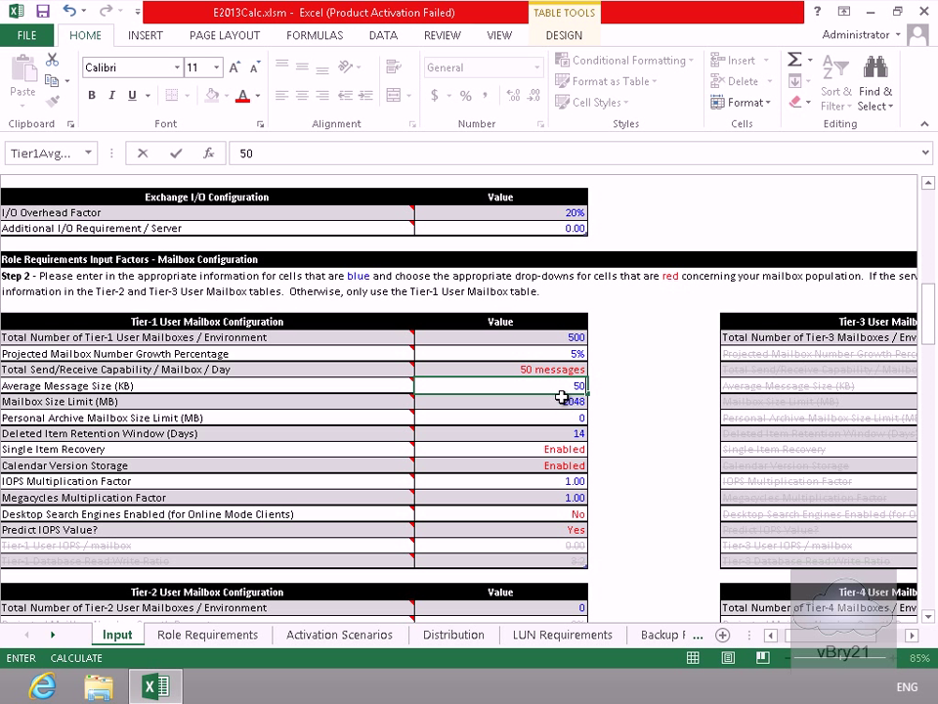
- Set mailbox size limit 1024 MB, archive limit 2048 MB and deleted item retention 20 days
click(565, 401)
text(1)
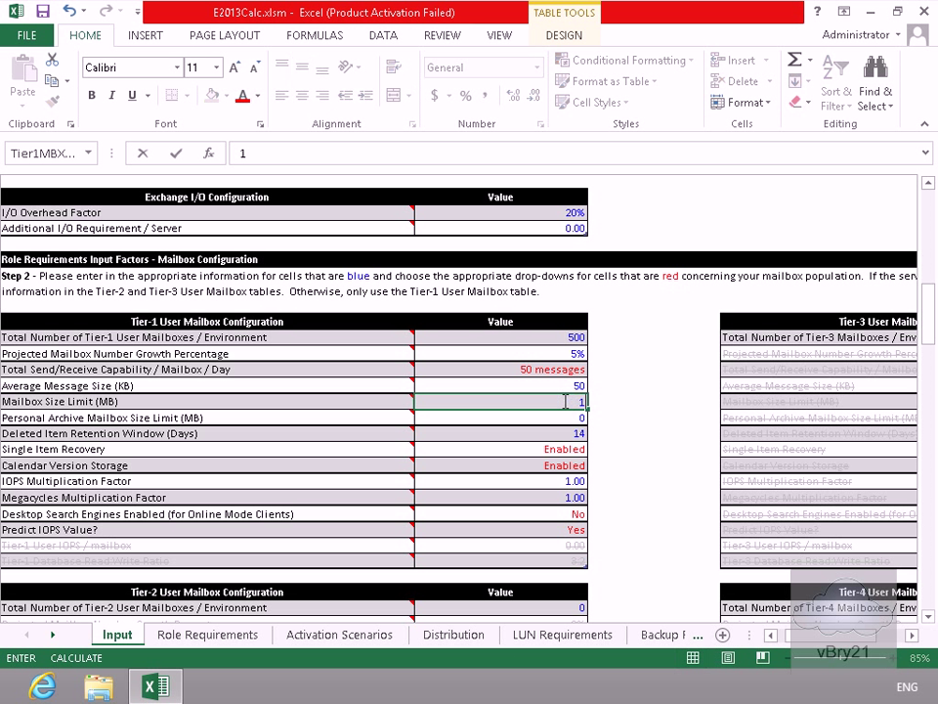
text(024)
click(567, 416)
text(2048)
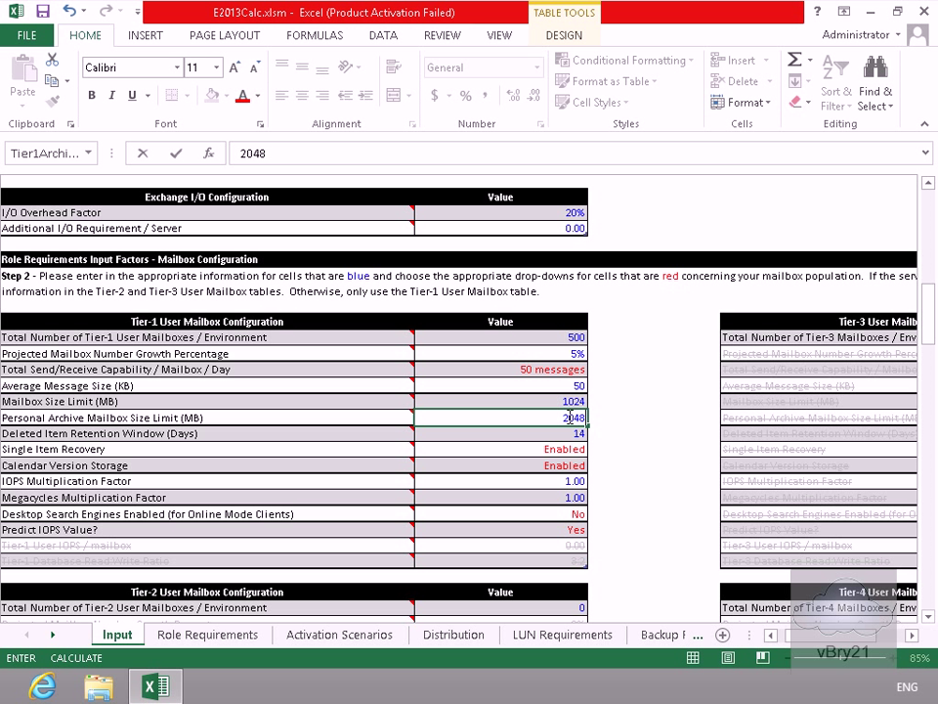
click(570, 437)
text(20)
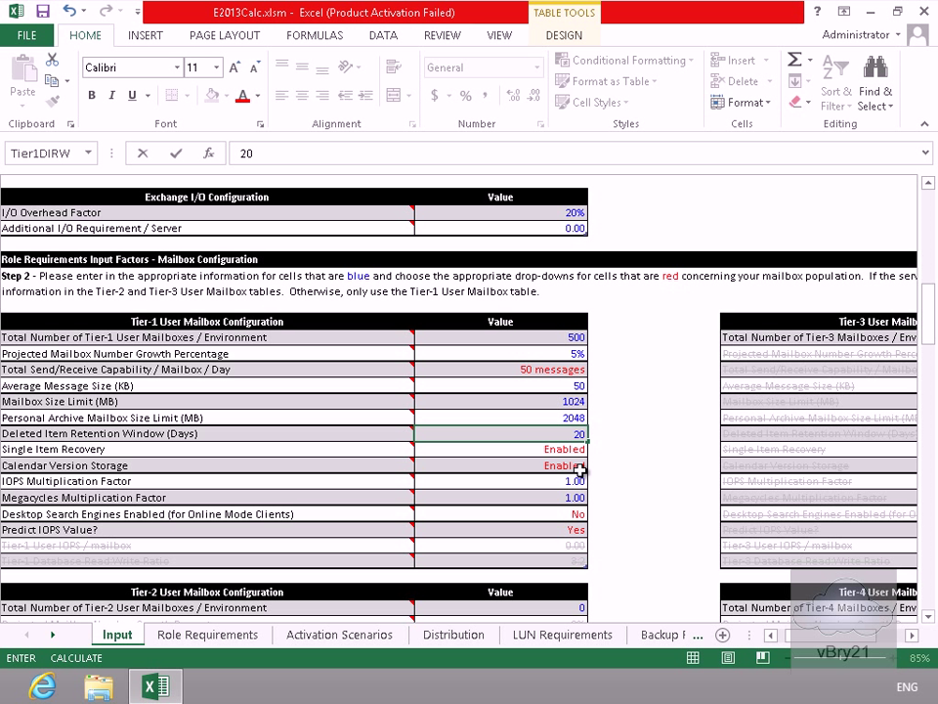
- Scroll down the Input sheet to the Backup Configuration section
click(931, 618)
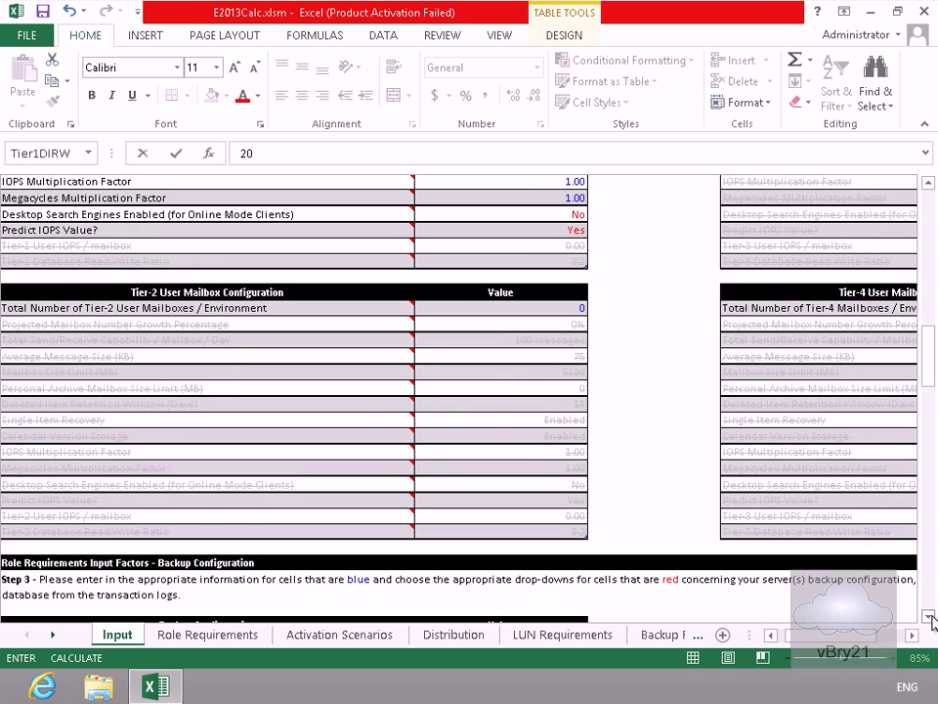
click(931, 618)
click(931, 617)
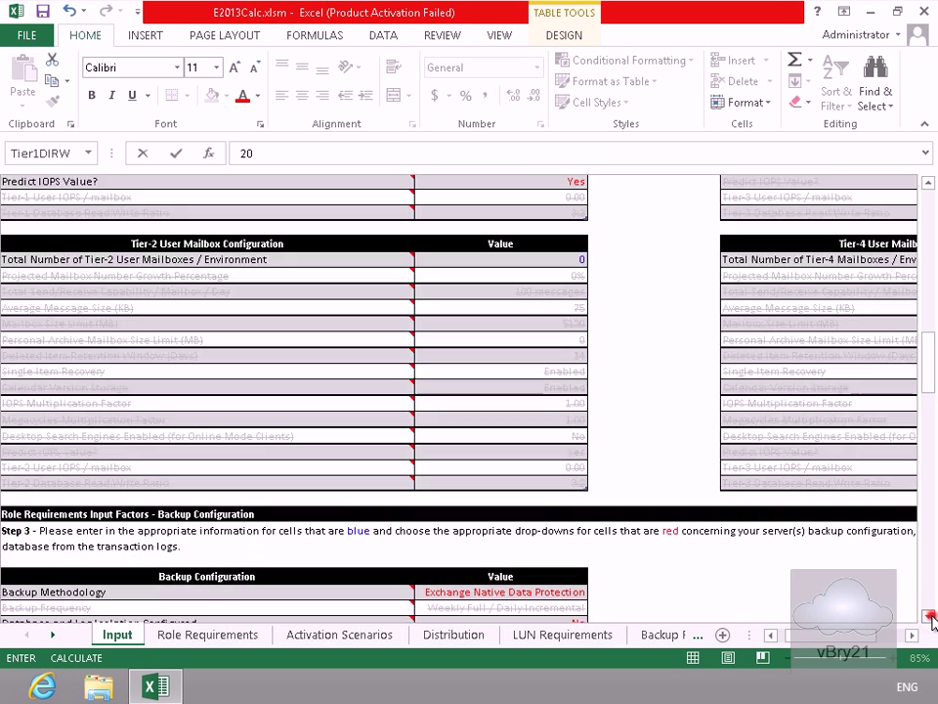
click(931, 618)
click(932, 618)
click(932, 617)
click(932, 617)
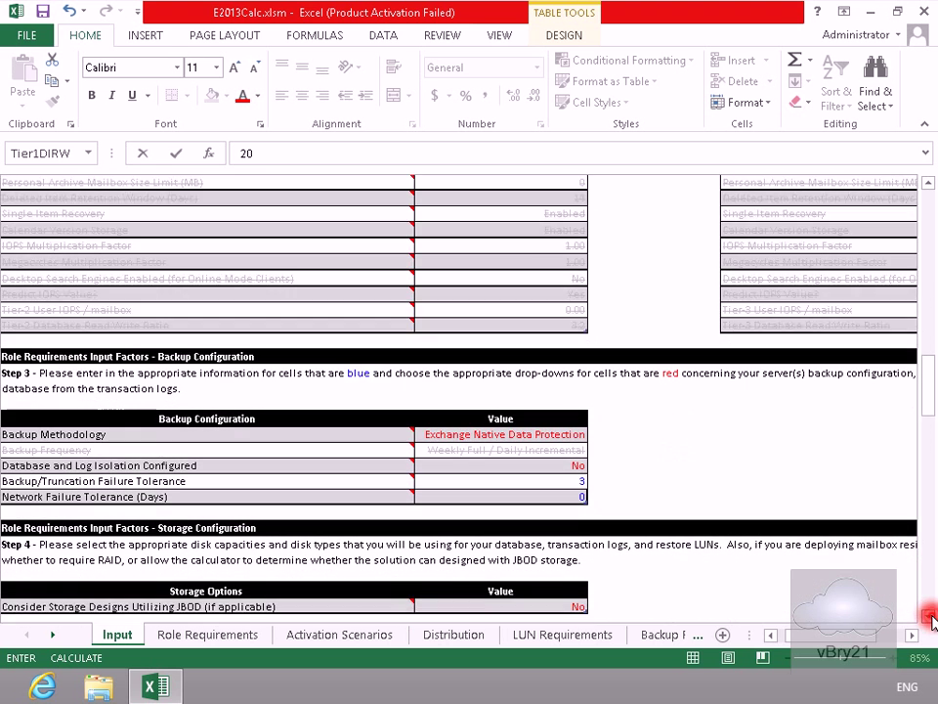
click(931, 618)
click(932, 617)
click(932, 618)
click(932, 618)
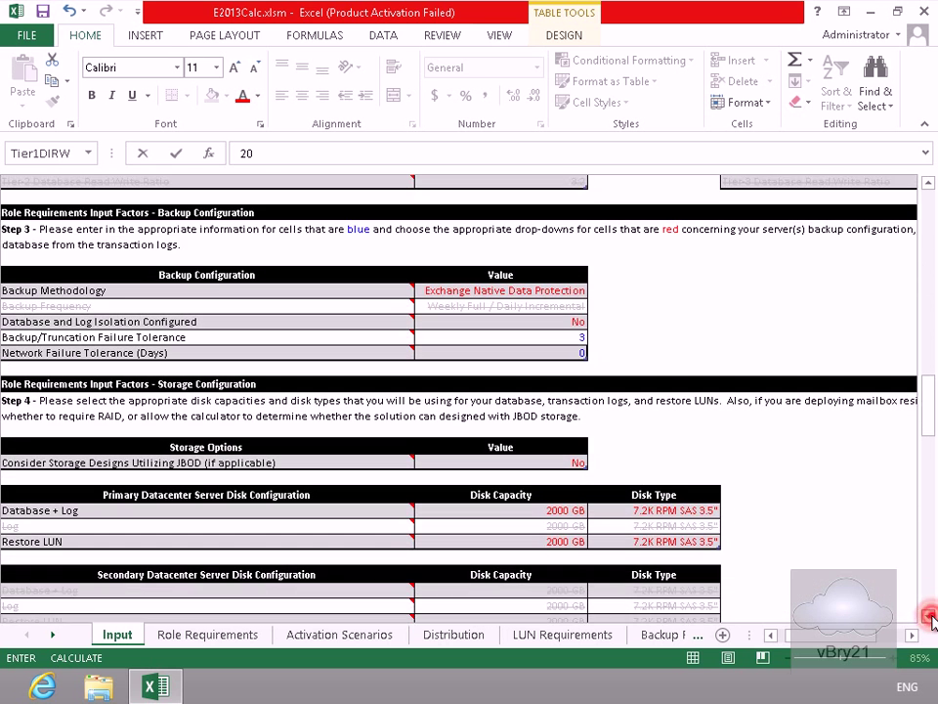
click(932, 618)
click(932, 618)
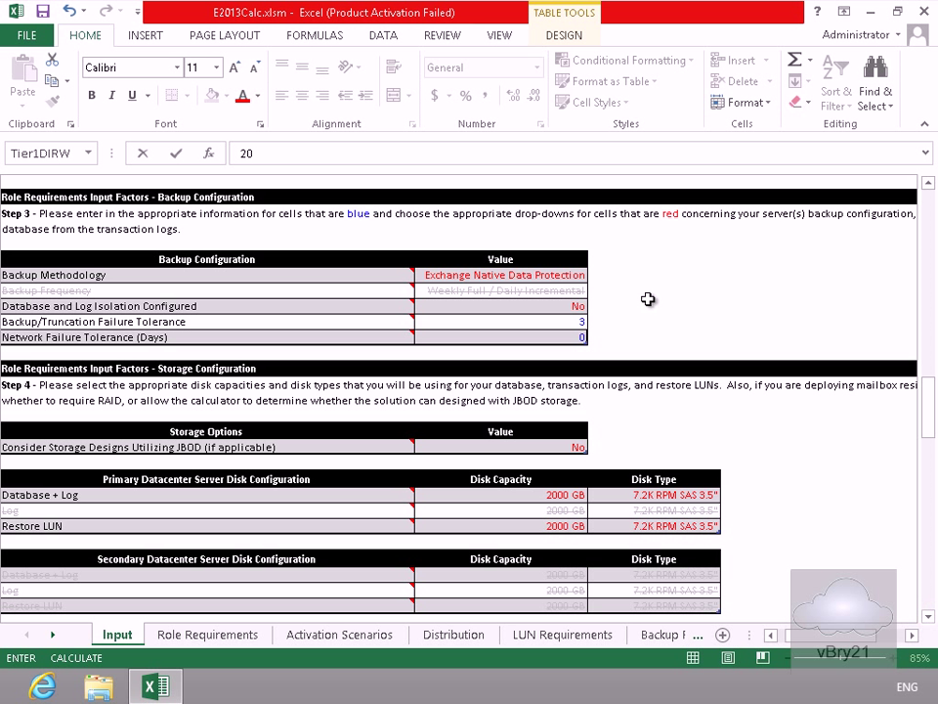
- Choose Software VSS Backup/Restore as backup methodology and set database and log isolation to Yes
click(560, 275)
click(596, 276)
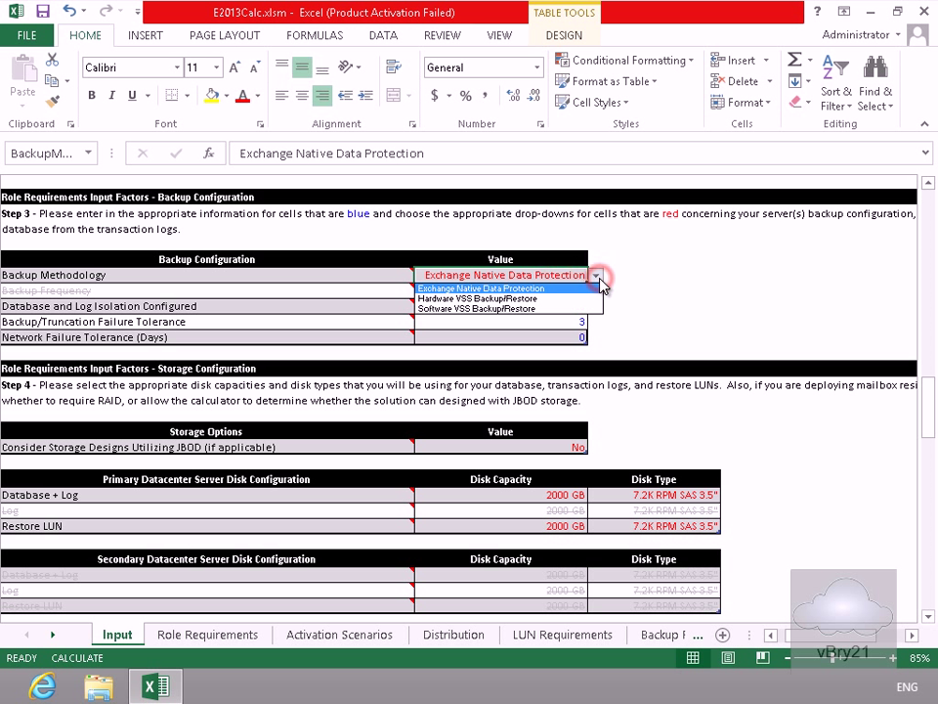
click(553, 309)
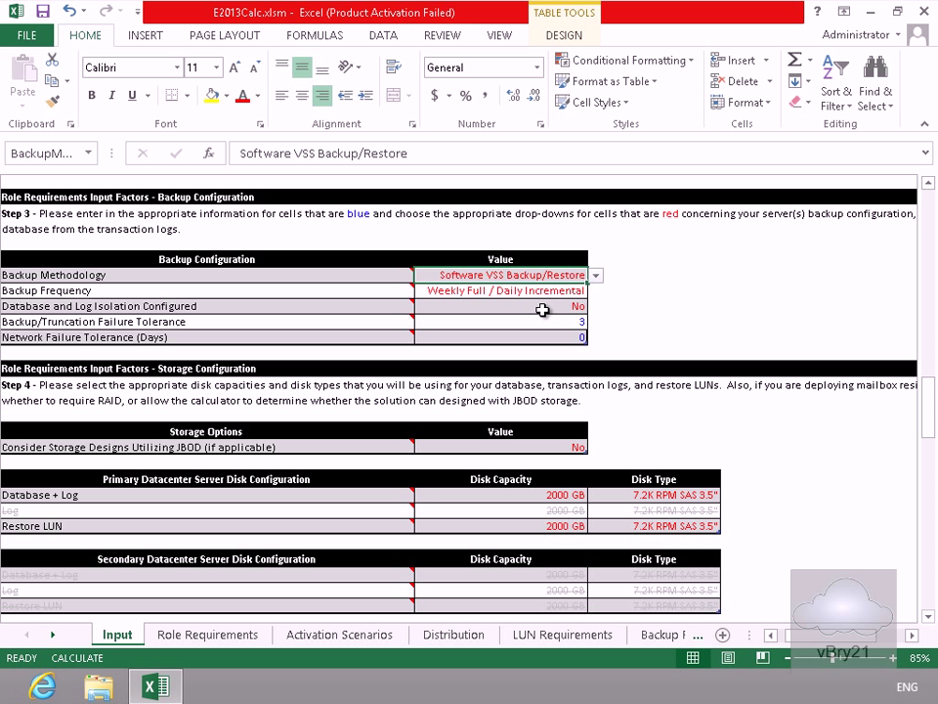
click(582, 306)
click(595, 306)
click(575, 317)
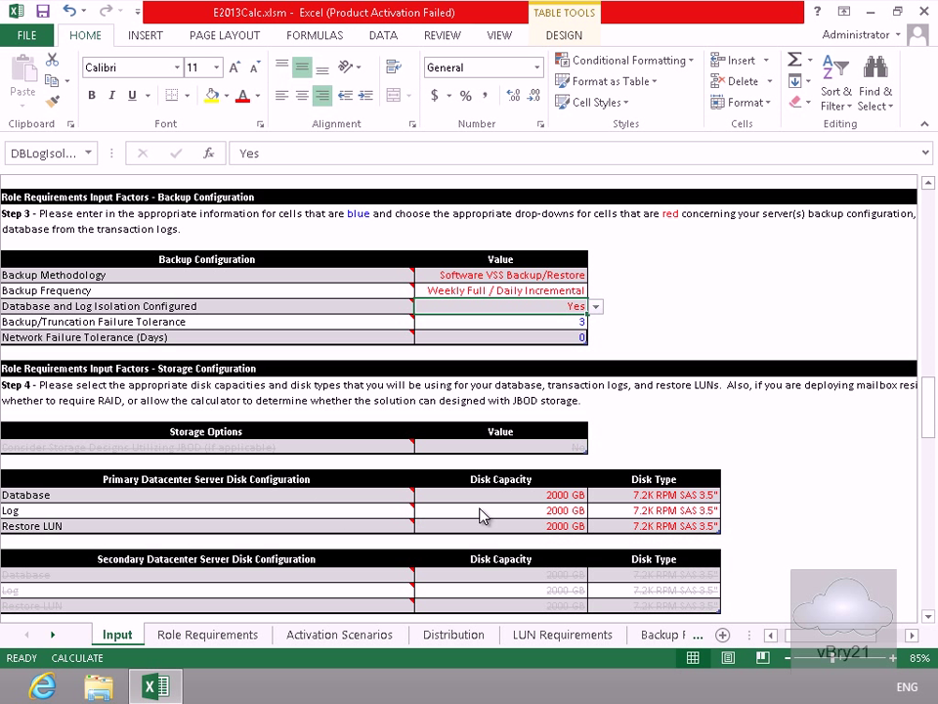
- Set the primary database disk capacity to 1000 GB and the log disk to 500 GB
click(562, 496)
click(594, 498)
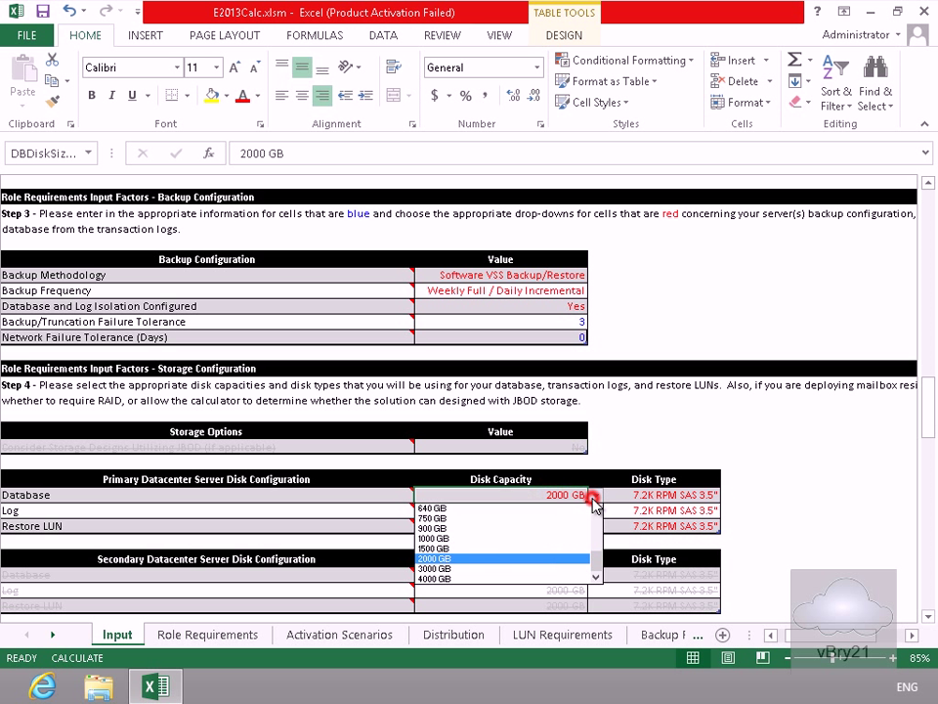
click(526, 536)
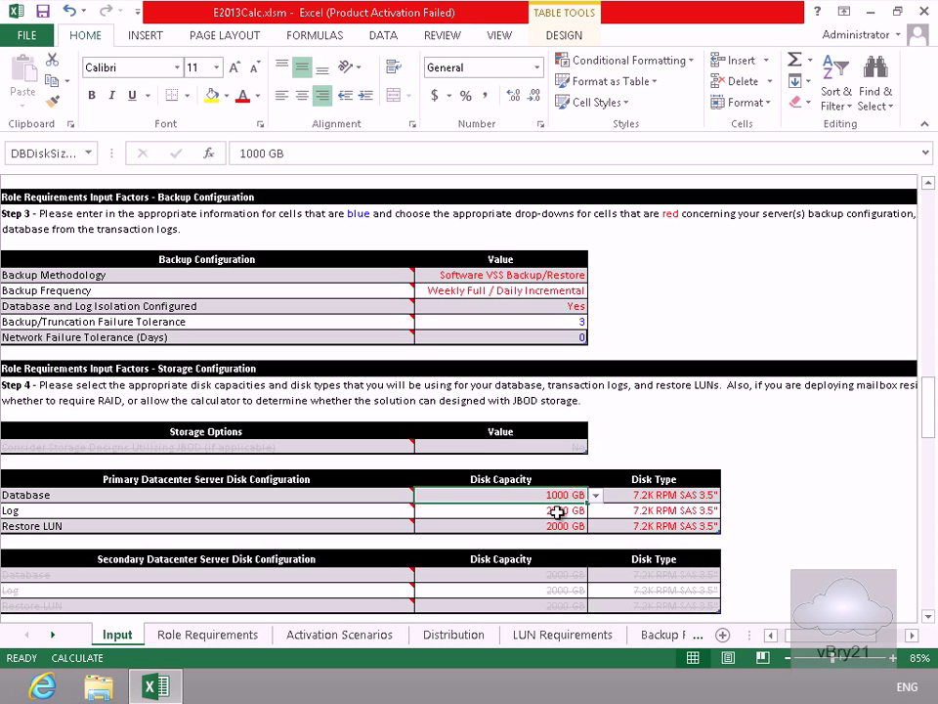
click(557, 511)
click(595, 510)
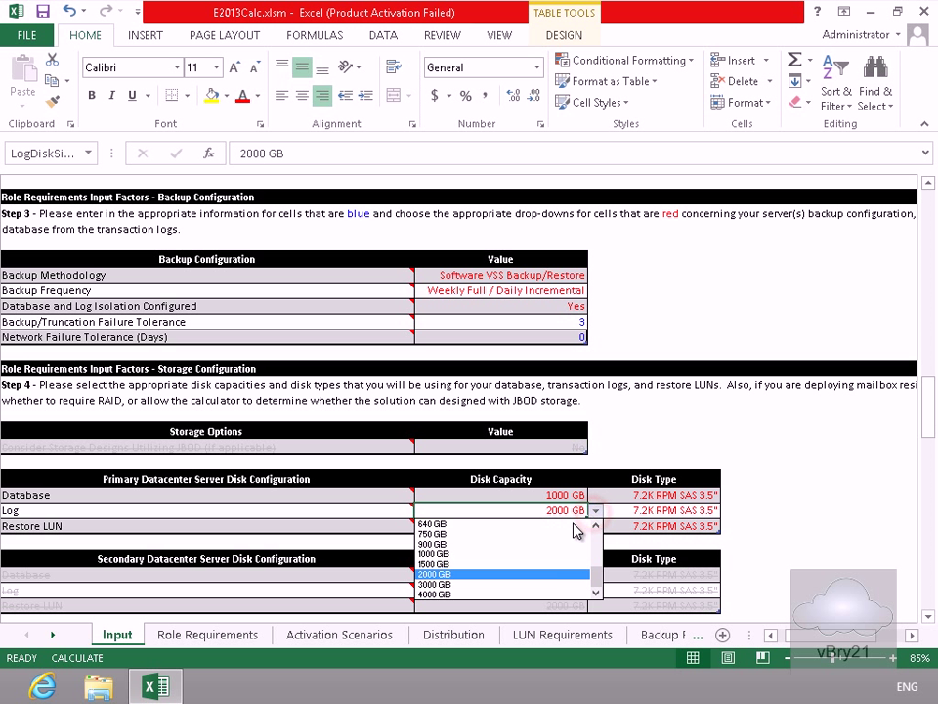
click(594, 526)
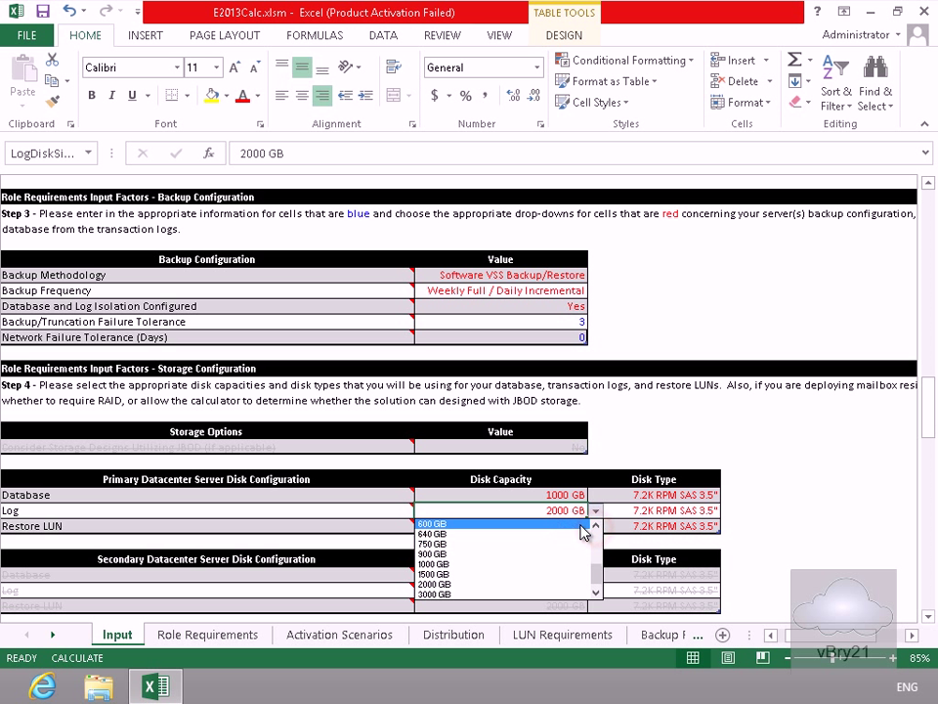
click(595, 526)
click(581, 524)
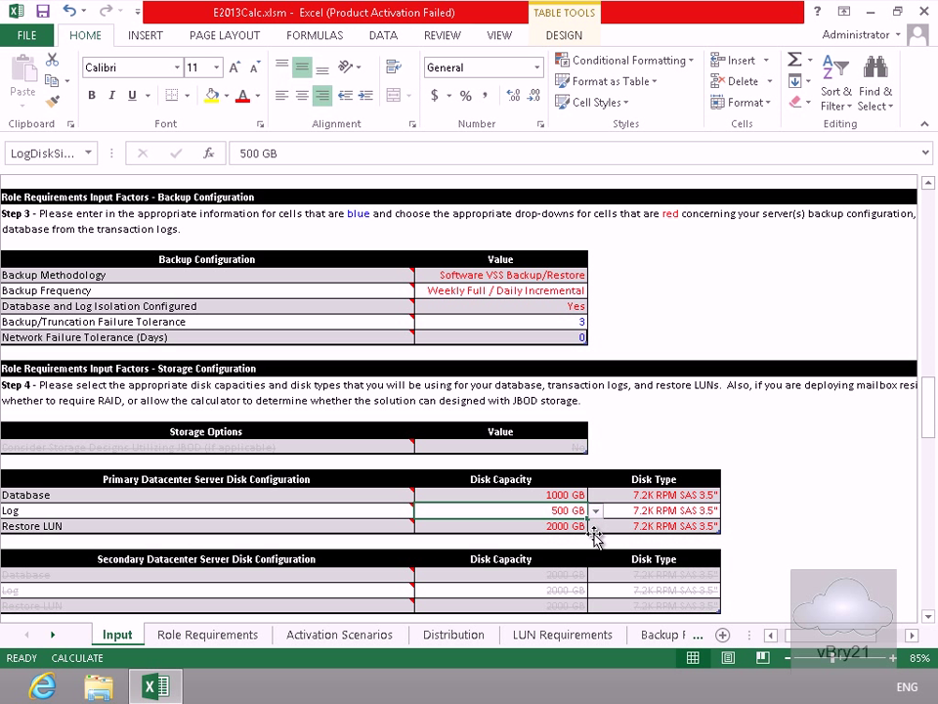
- Set the restore LUN disk capacity to 1500 GB and display the Role Requirements sheet
click(584, 525)
click(596, 527)
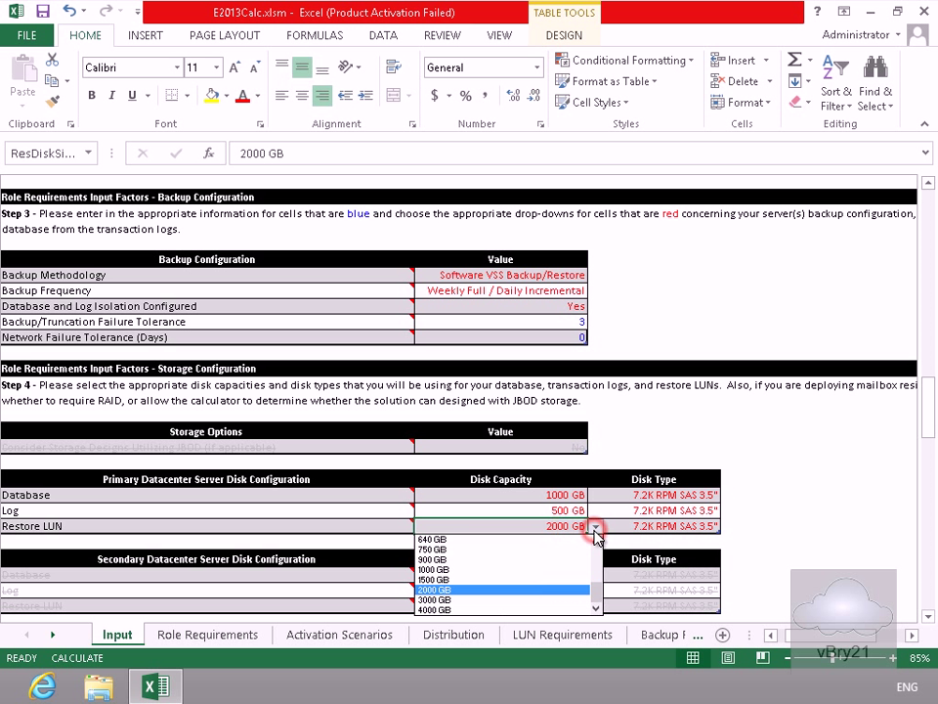
click(536, 580)
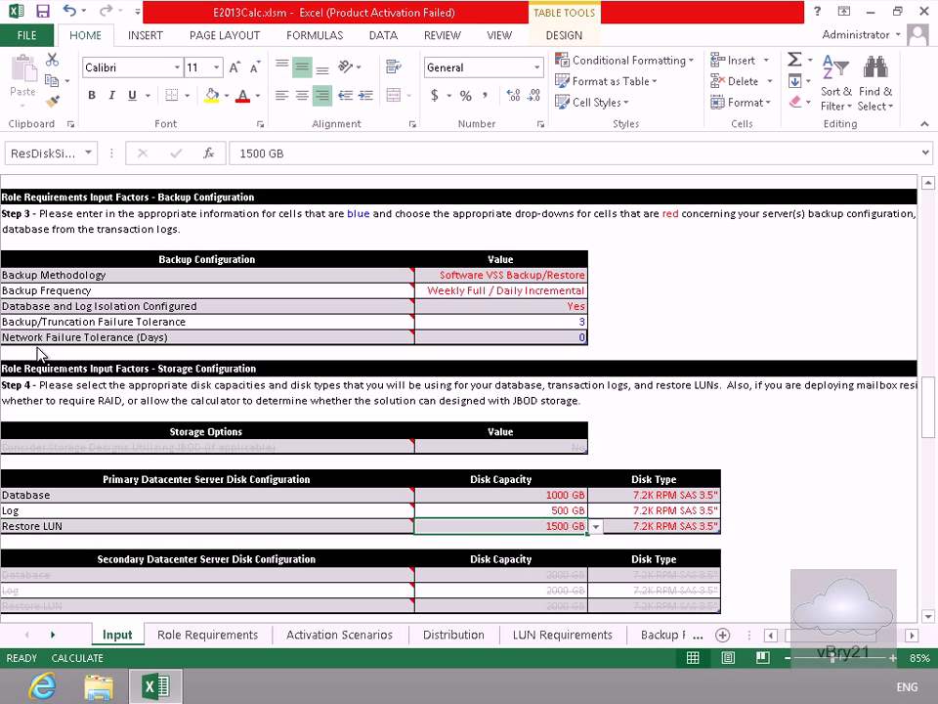
click(234, 640)
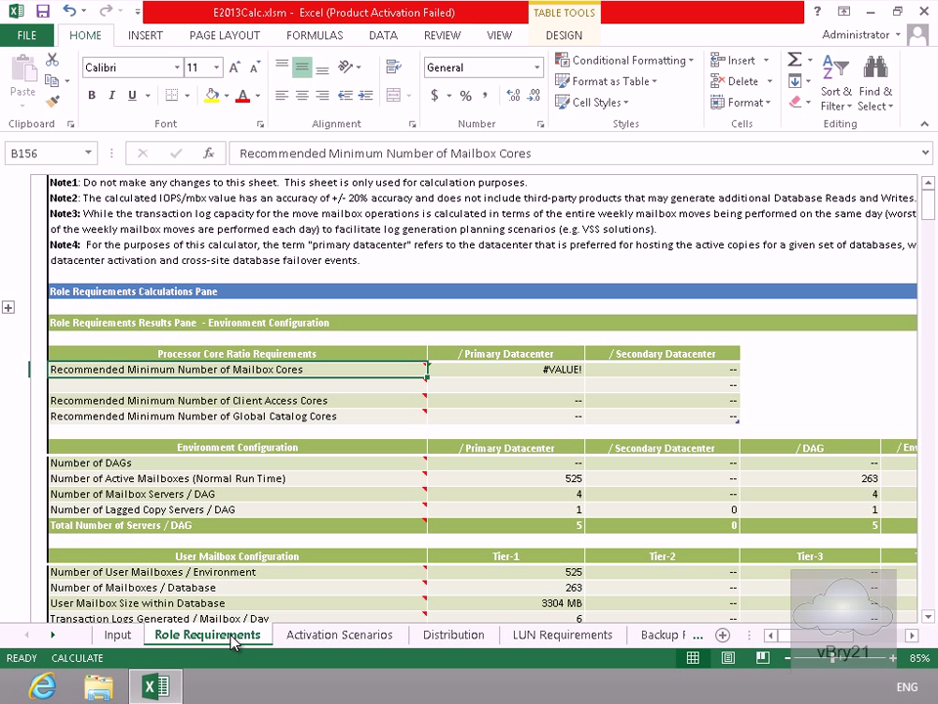
scroll(277, 517, down, 2)
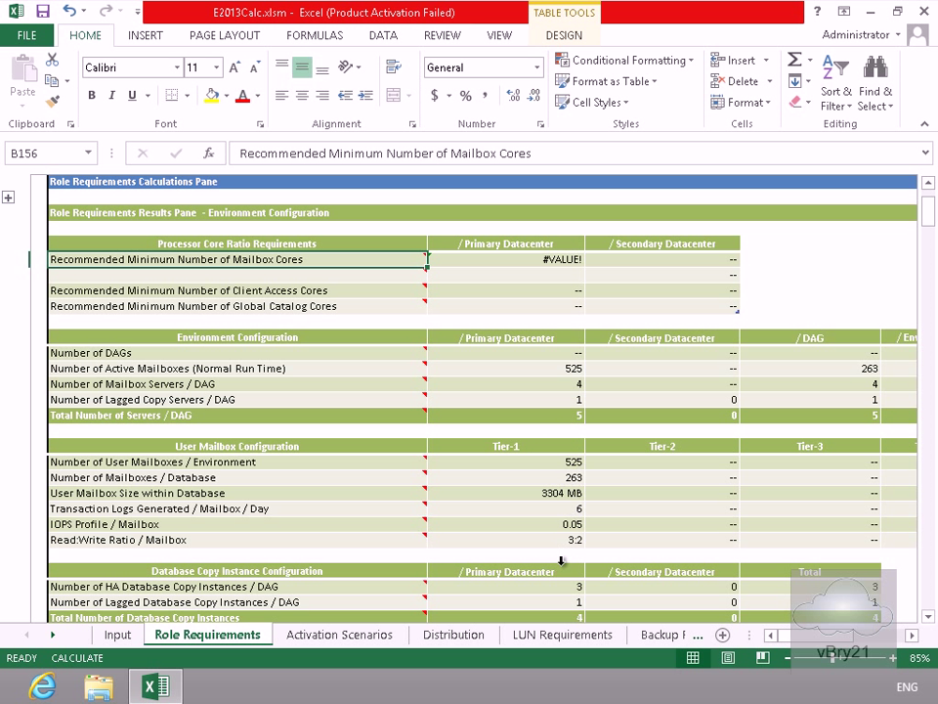
- Review the Activation Scenarios sheet, then move on to the Distribution sheet
click(367, 640)
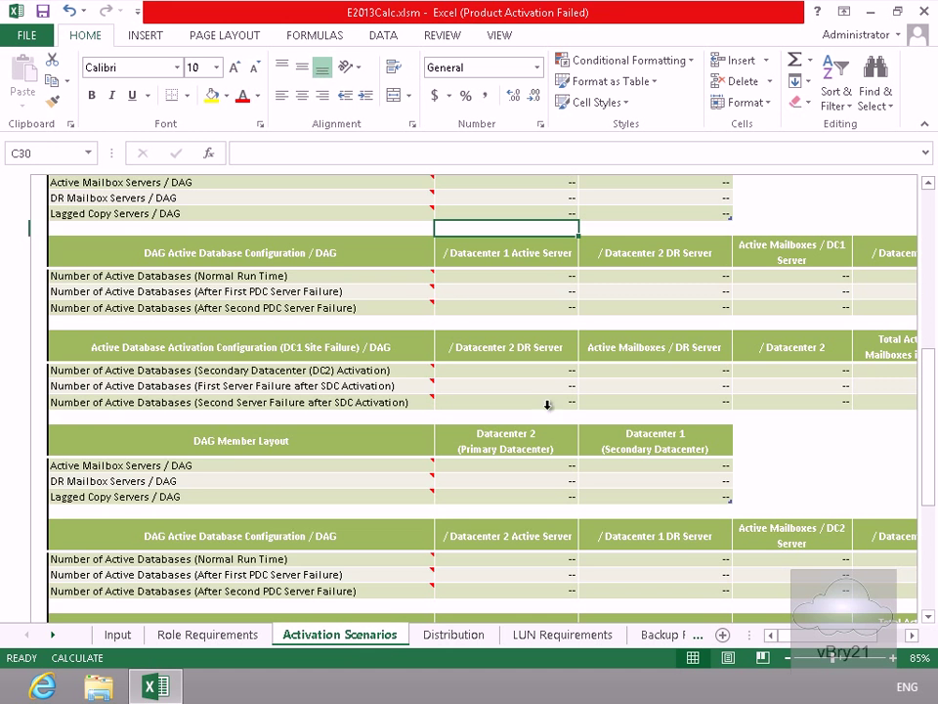
scroll(545, 427, up, 2)
scroll(549, 429, up, 2)
scroll(550, 429, down, 5)
scroll(549, 428, down, 1)
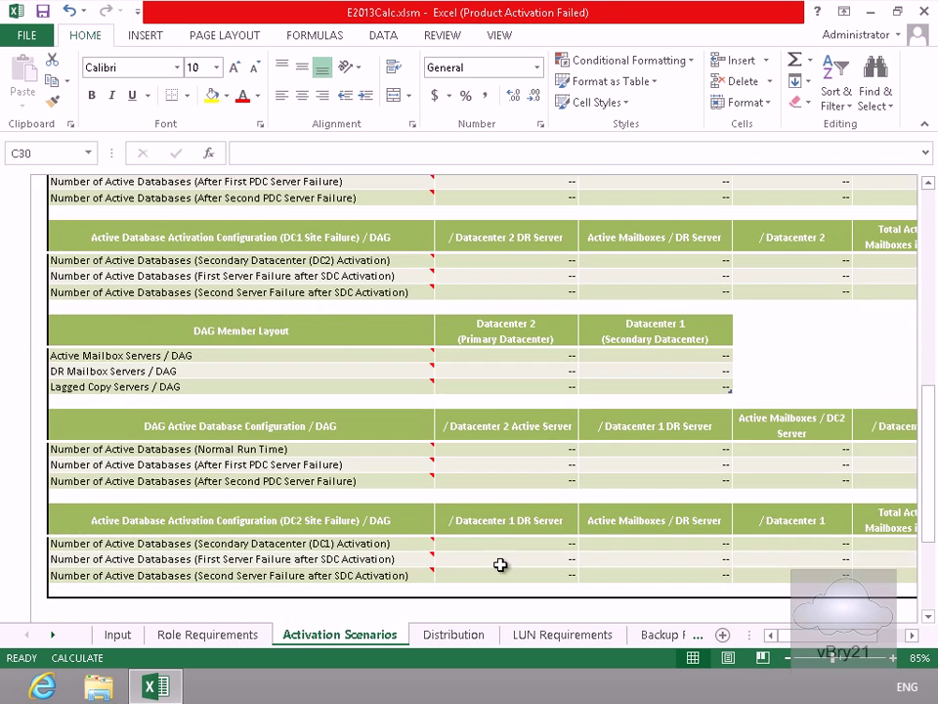
click(478, 635)
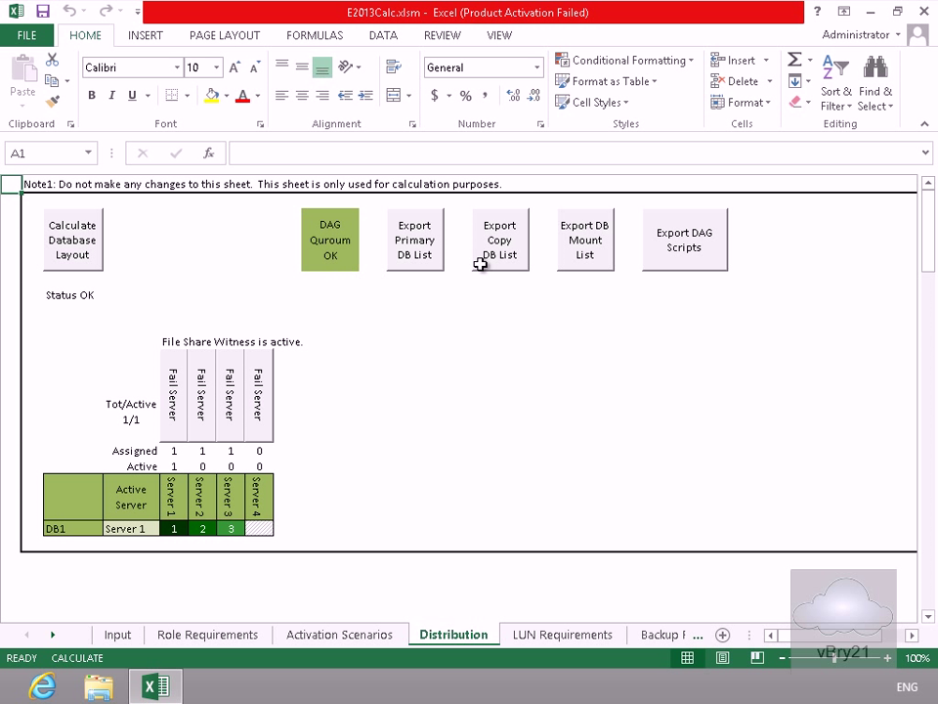
- Review the LUN Requirements sheet, then display the Backup Requirements sheet
click(579, 634)
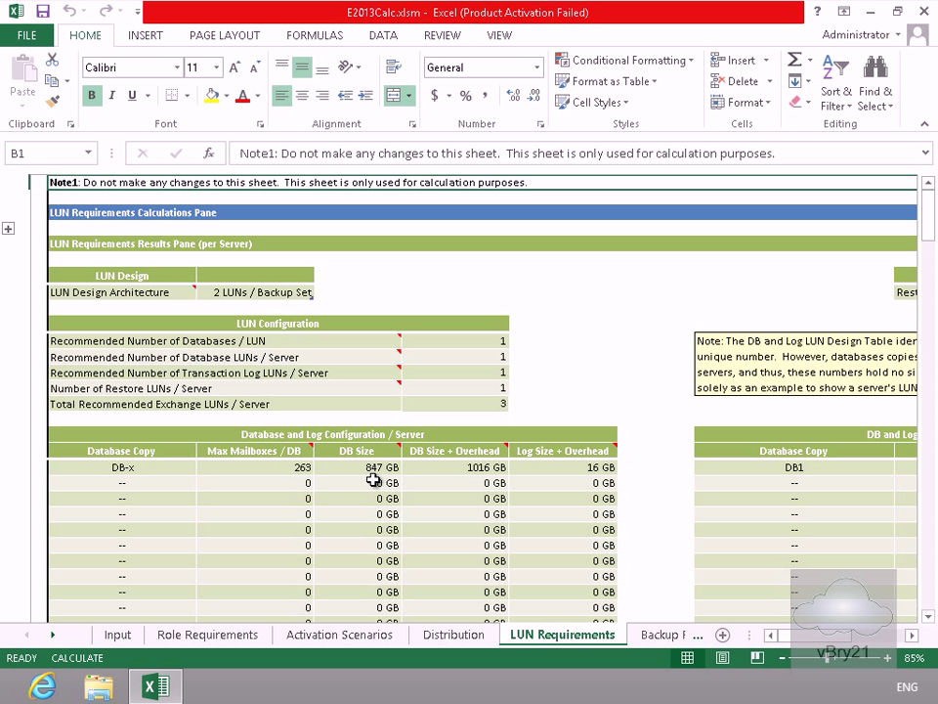
scroll(374, 479, down, 4)
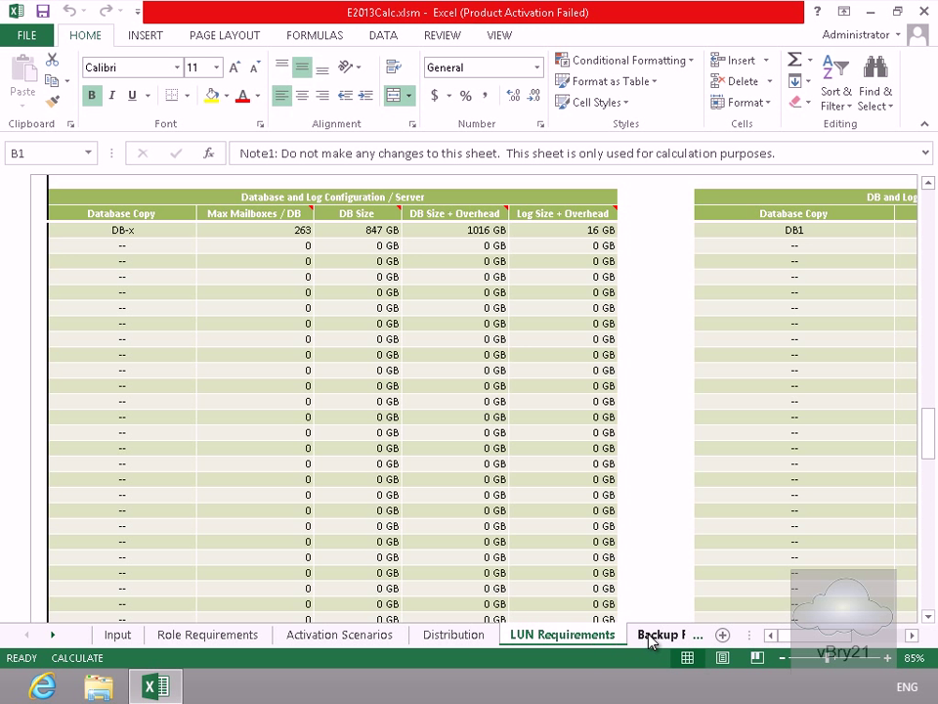
click(653, 637)
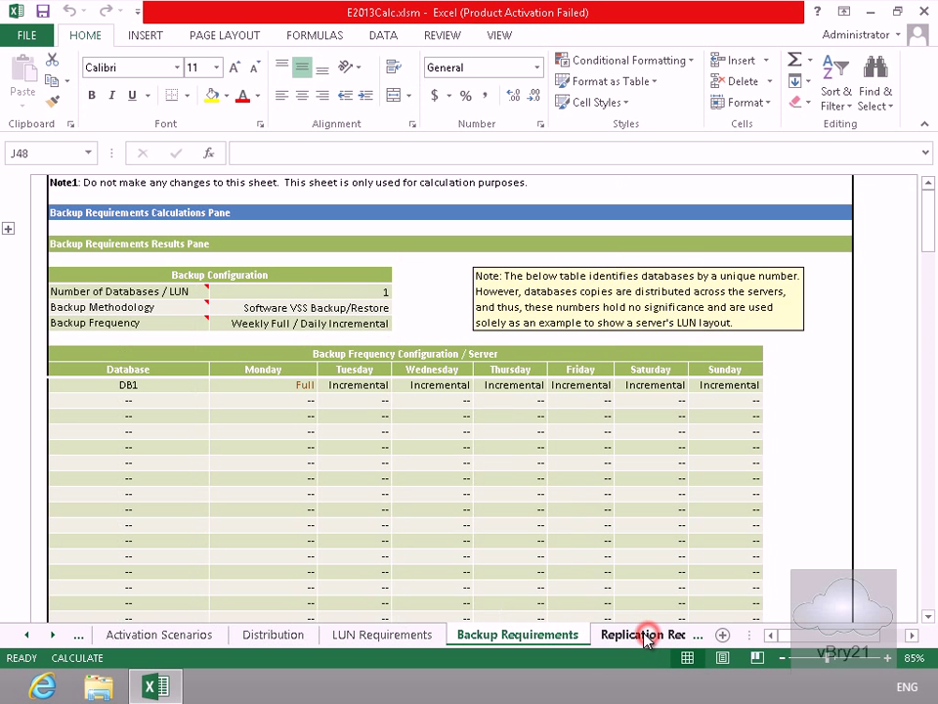